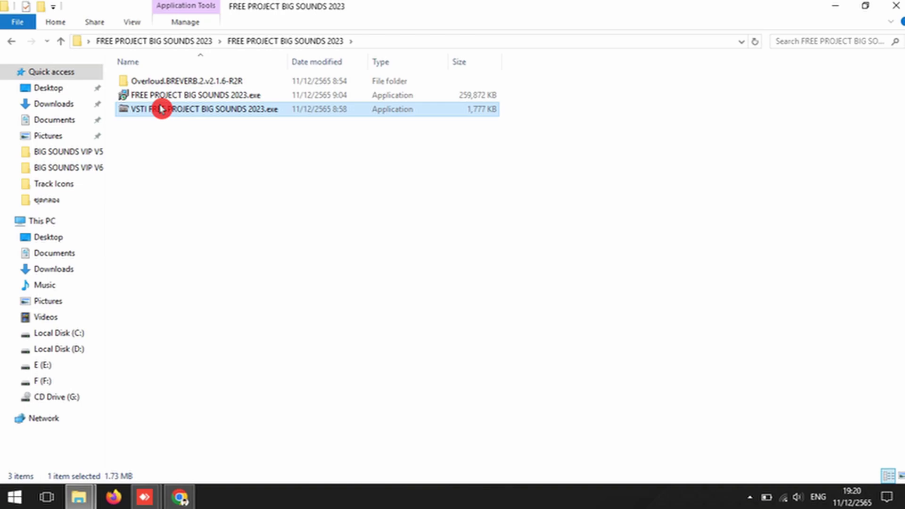
# Step: Set VSTI FREE PROJECT BIG SOUNDS 2023.exe to run in Windows 8 compatibility mode
pyautogui.click(213, 446)
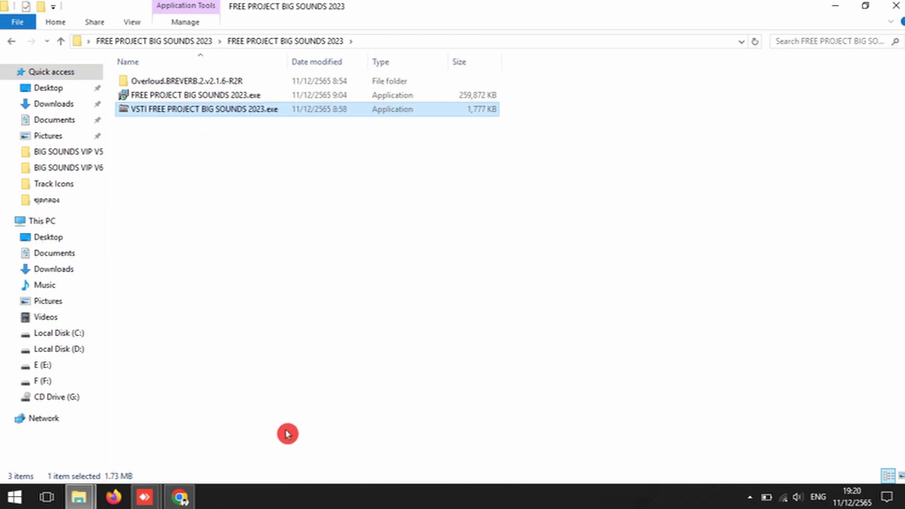
pyautogui.click(241, 137)
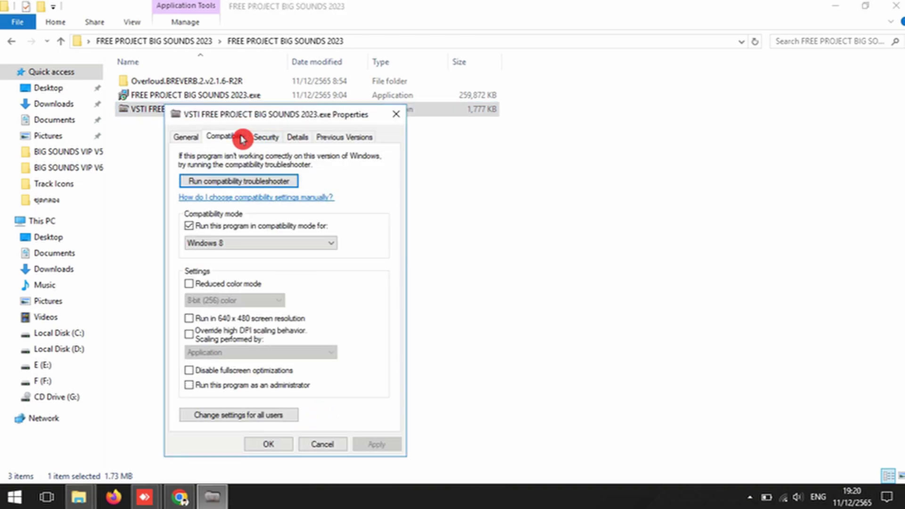
pyautogui.click(193, 227)
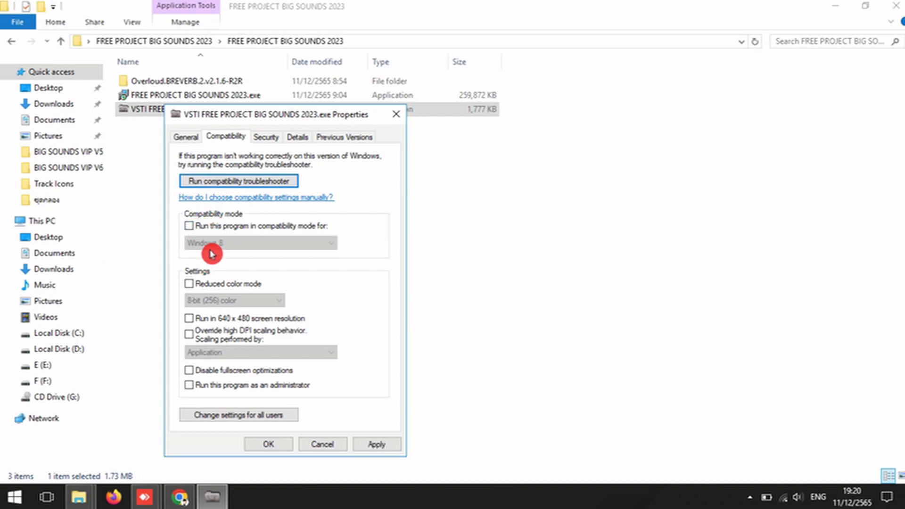
pyautogui.click(191, 226)
pyautogui.click(211, 244)
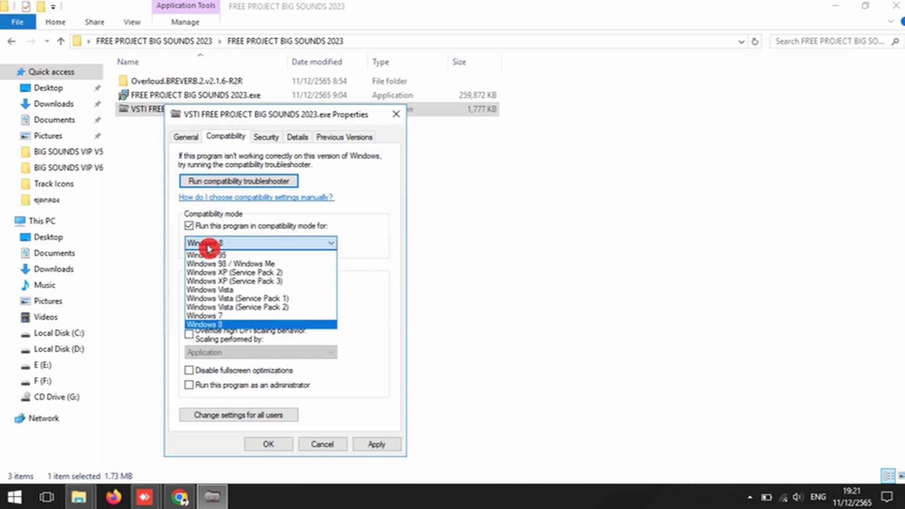
pyautogui.click(211, 323)
pyautogui.click(371, 445)
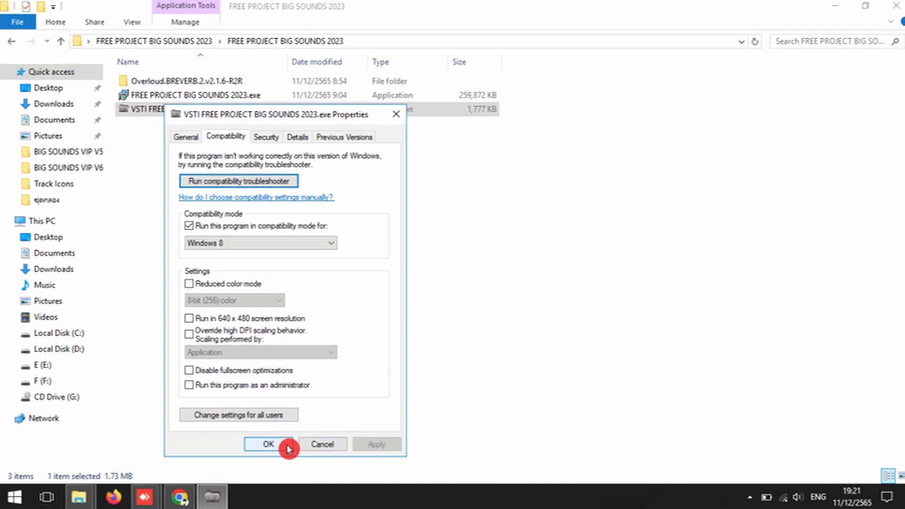
pyautogui.click(289, 447)
pyautogui.click(292, 351)
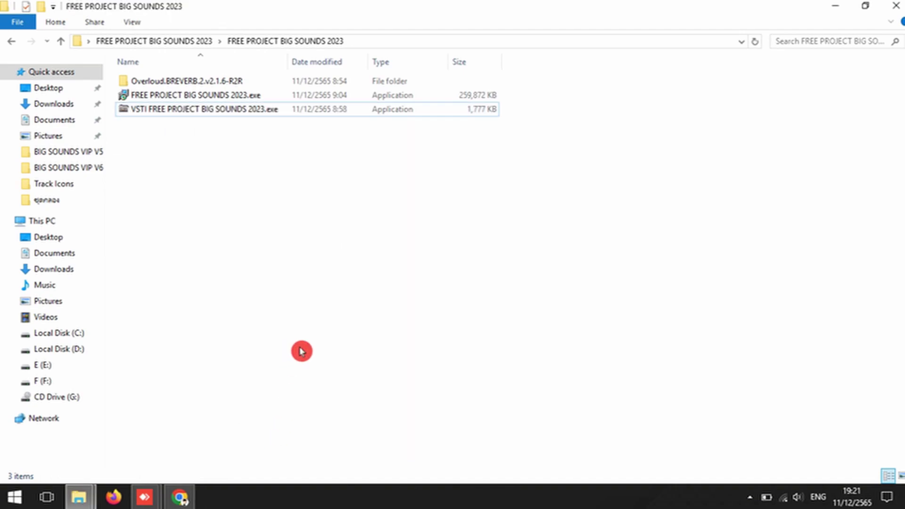
# Step: Install VSTI FREE PROJECT BIG SOUNDS 2023 with the licence accepted and no desktop shortcut
pyautogui.doubleClick(196, 114)
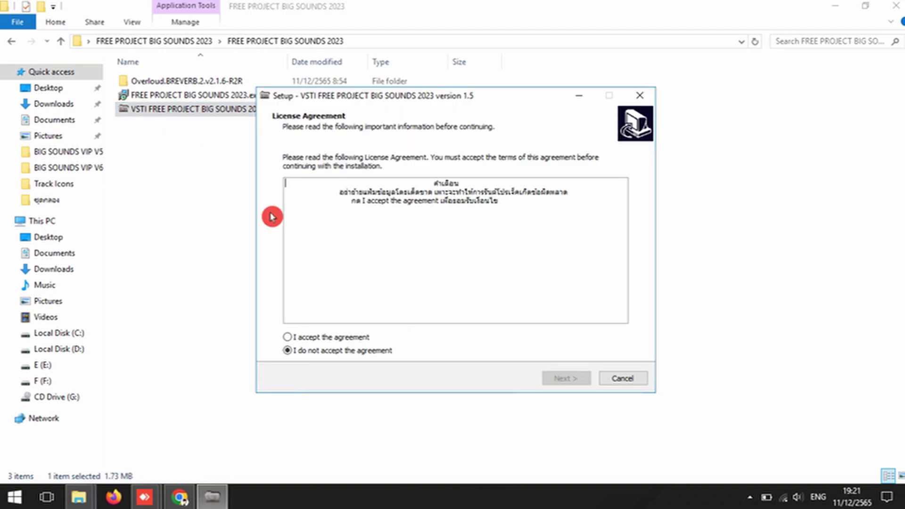
pyautogui.click(321, 337)
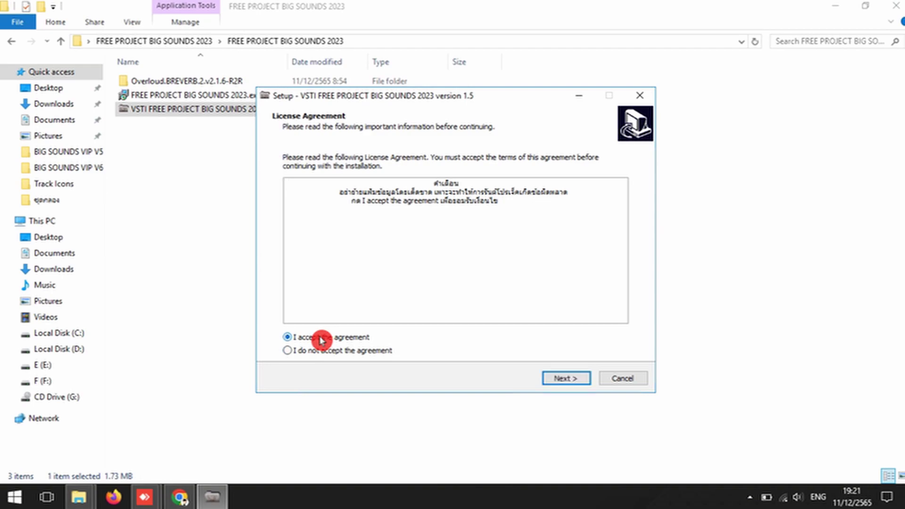
pyautogui.click(567, 379)
pyautogui.click(567, 378)
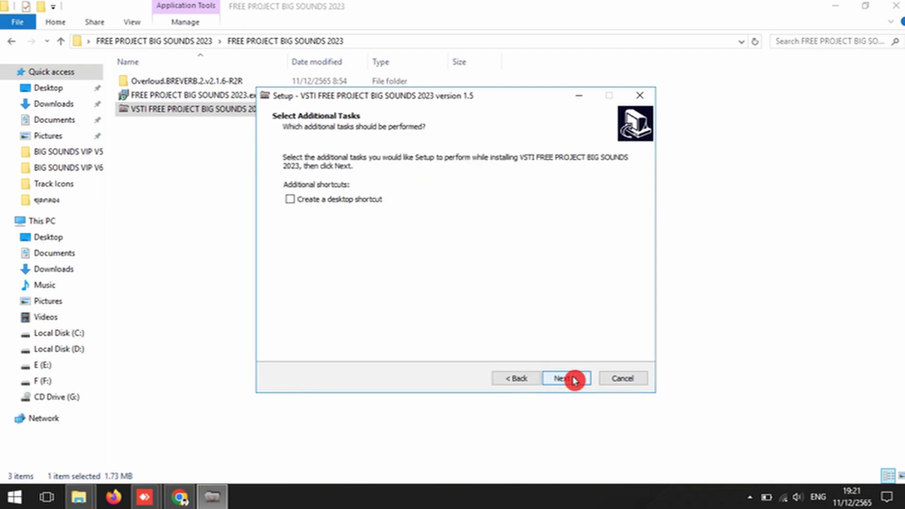
pyautogui.click(573, 380)
pyautogui.click(573, 379)
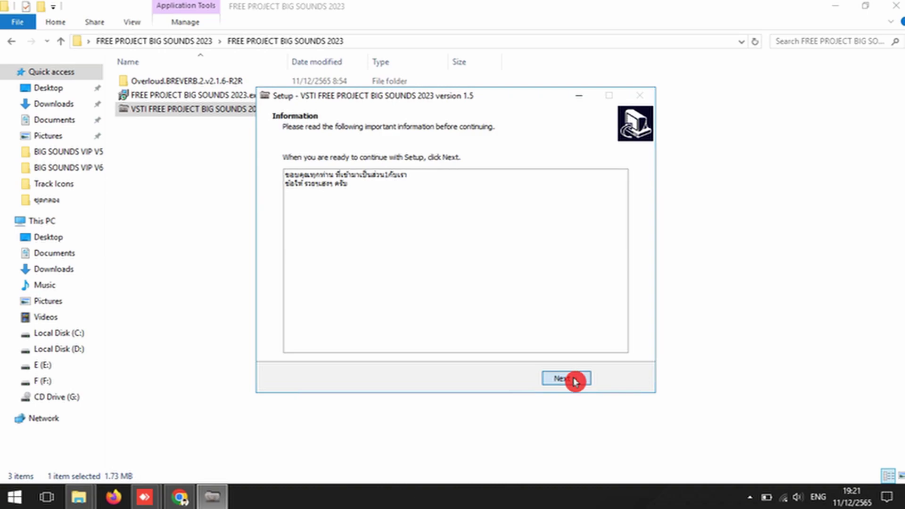
pyautogui.click(573, 380)
pyautogui.click(571, 379)
pyautogui.click(462, 315)
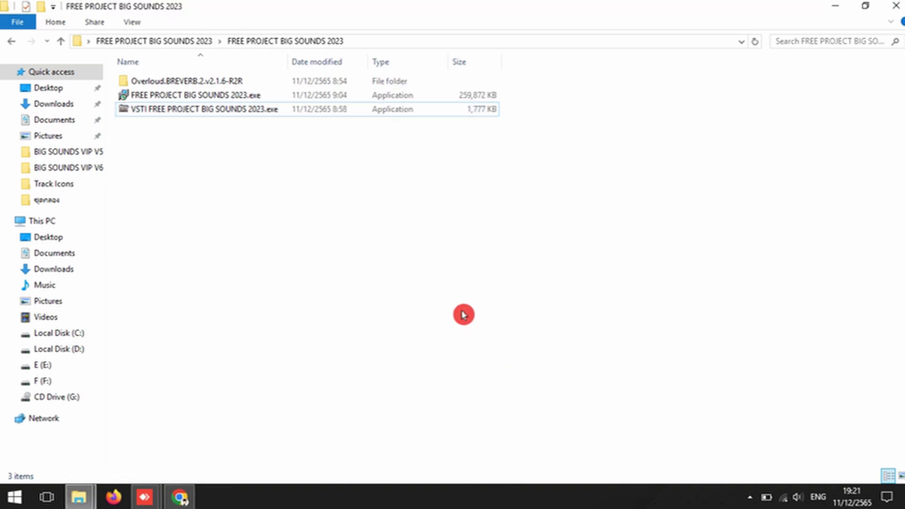
pyautogui.click(184, 95)
# Step: Confirm FREE PROJECT BIG SOUNDS 2023.exe is set to Windows 8 compatibility mode
pyautogui.rightClick(184, 95)
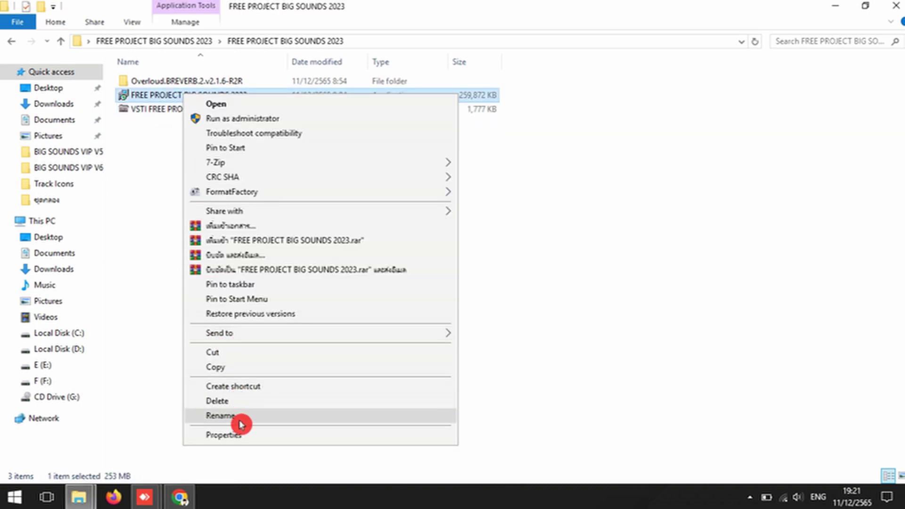
pyautogui.click(238, 434)
pyautogui.click(255, 126)
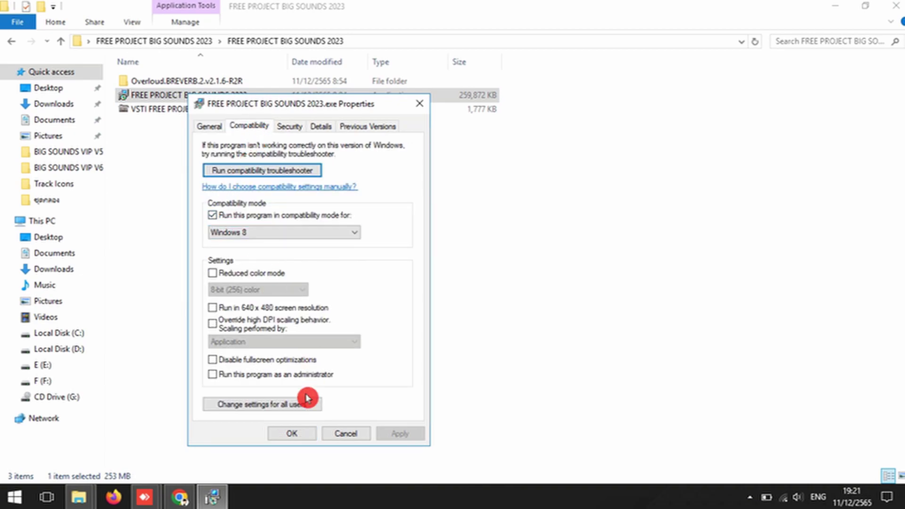
pyautogui.click(295, 432)
pyautogui.click(295, 352)
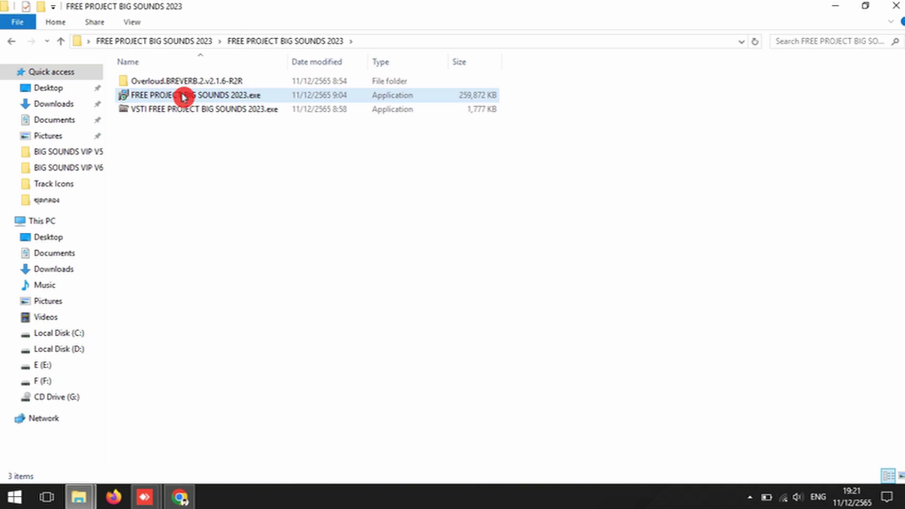
# Step: Run the main installer as administrator and accept its licence agreement
pyautogui.rightClick(183, 96)
pyautogui.click(198, 118)
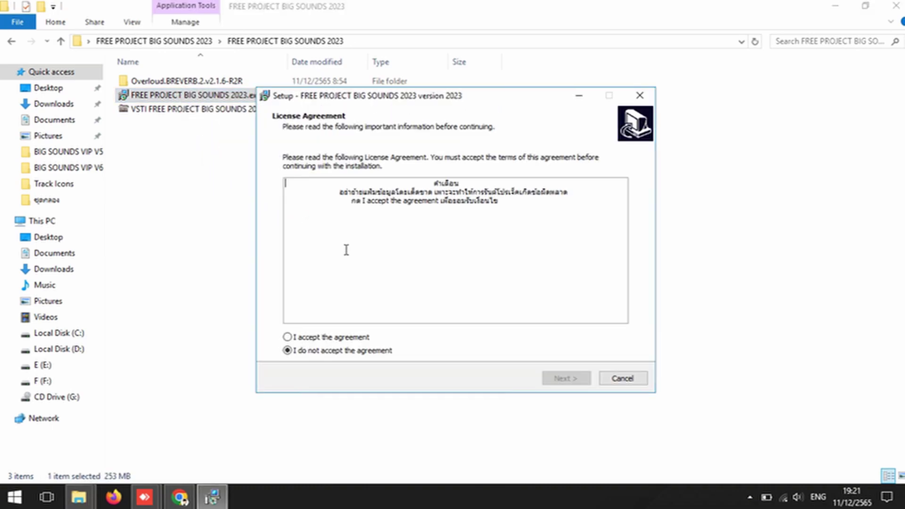
pyautogui.click(287, 337)
pyautogui.click(566, 378)
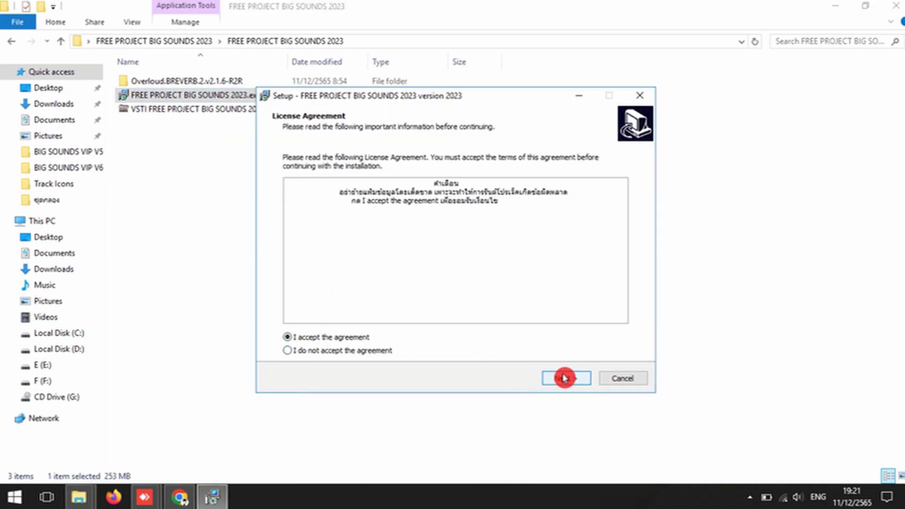
# Step: Enter the installation password and start installing FREE PROJECT BIG SOUNDS 2023
pyautogui.click(445, 211)
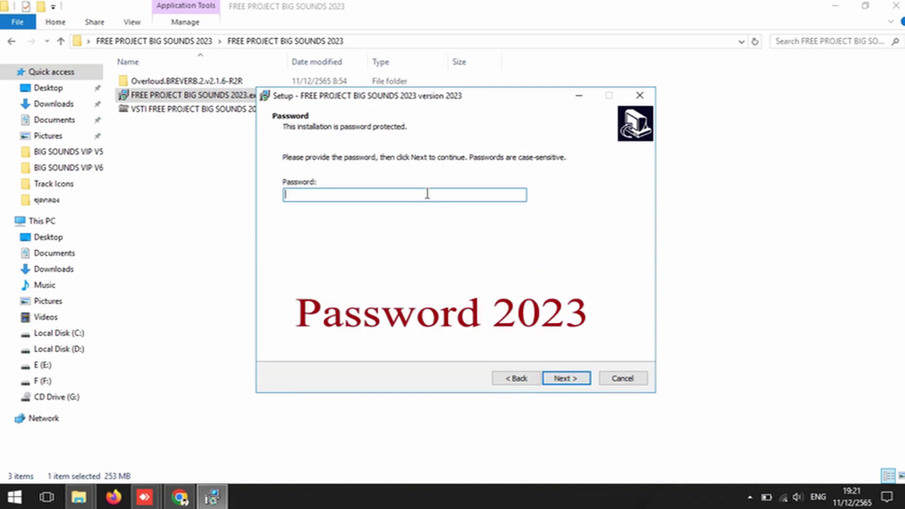
pyautogui.write('2023')
pyautogui.click(565, 379)
pyautogui.click(565, 379)
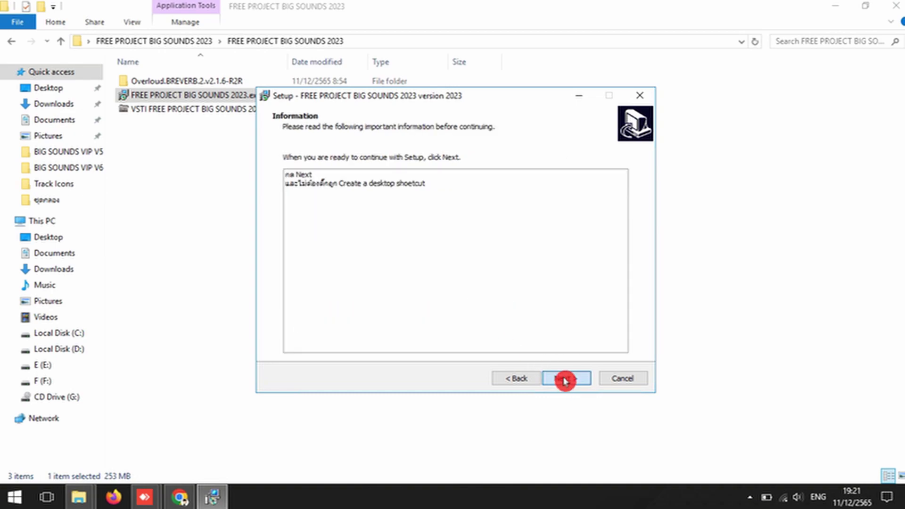
pyautogui.click(565, 380)
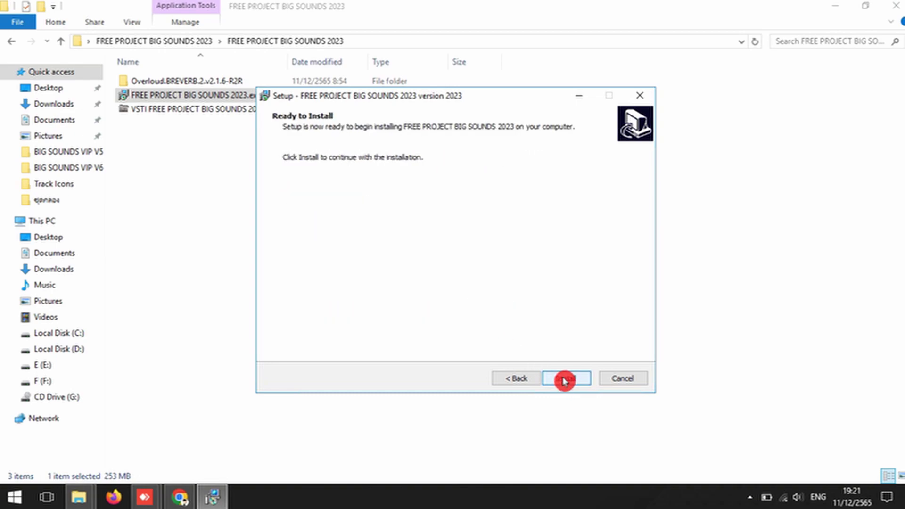
pyautogui.click(564, 379)
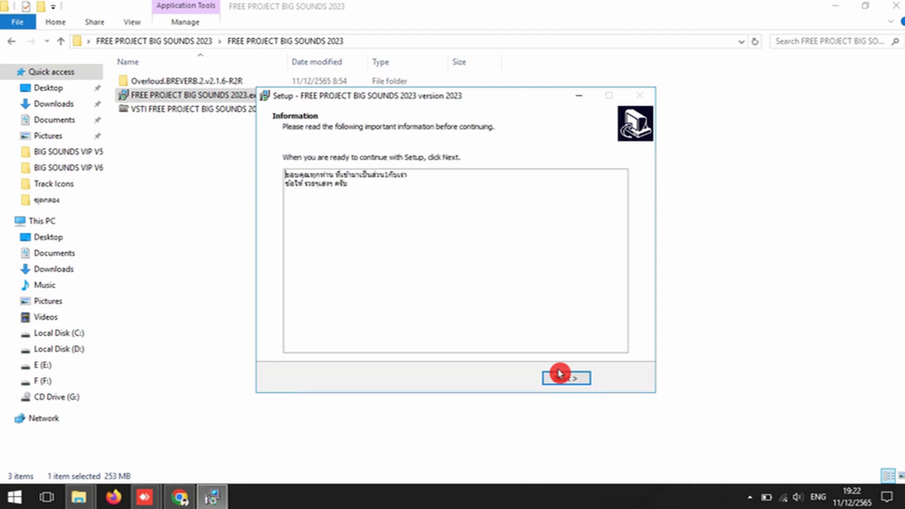
# Step: After installation completes, finish the FREE PROJECT BIG SOUNDS 2023 wizard and deselect the installer
pyautogui.click(559, 375)
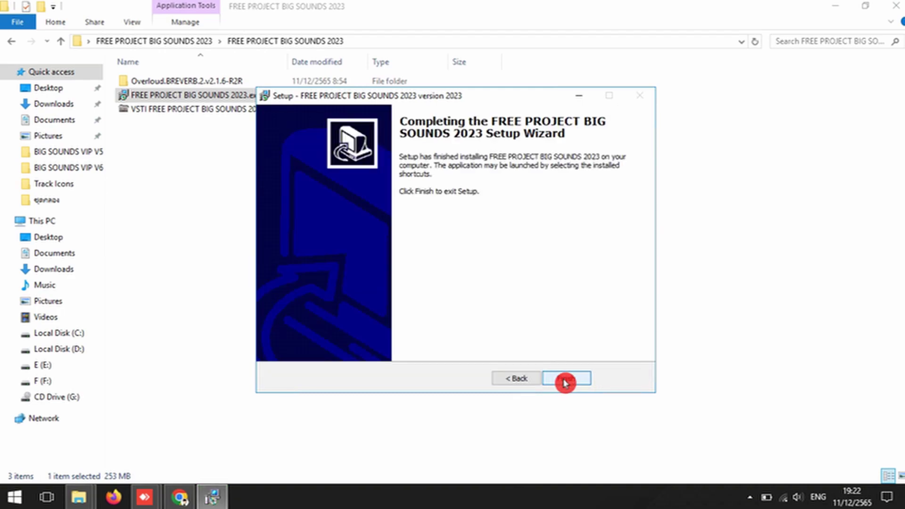
pyautogui.click(566, 382)
pyautogui.click(255, 129)
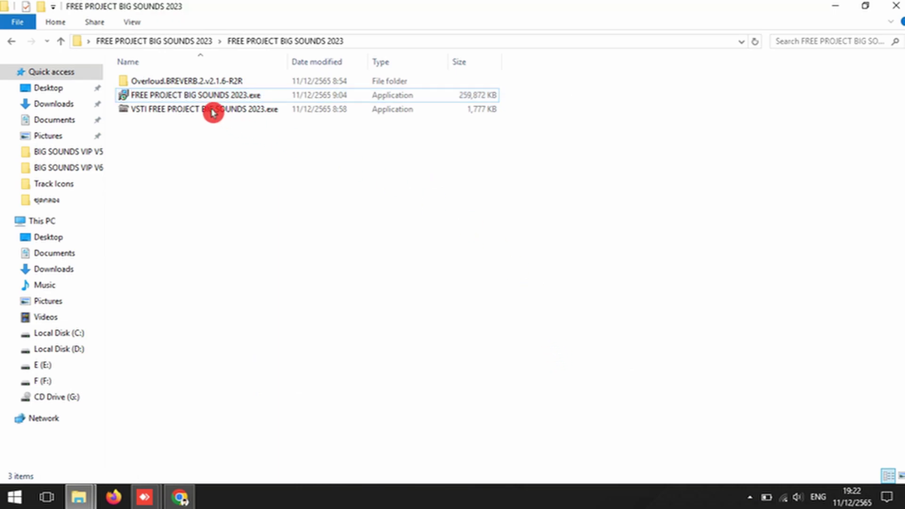
# Step: Launch the BREVERB setup program from the Overloud.BREVERB.2.v2.1.6-R2R folder
pyautogui.doubleClick(196, 86)
pyautogui.doubleClick(196, 84)
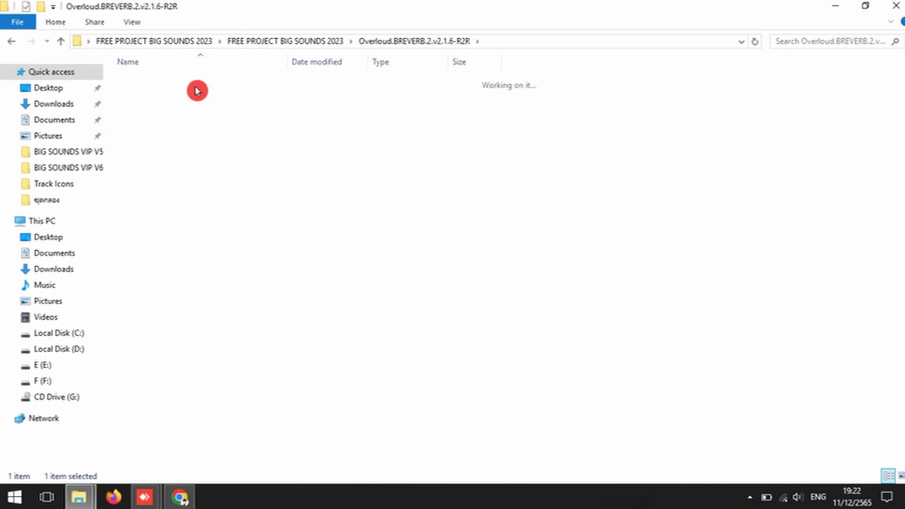
pyautogui.click(151, 157)
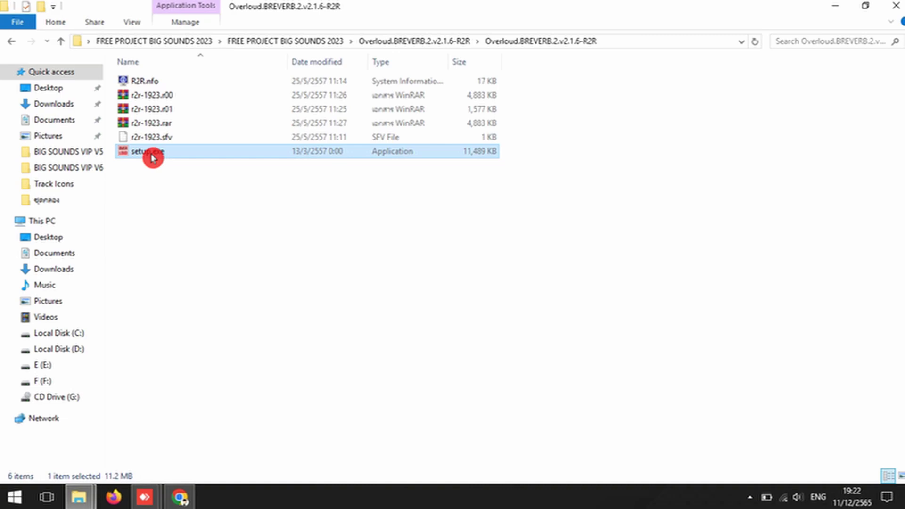
pyautogui.doubleClick(151, 157)
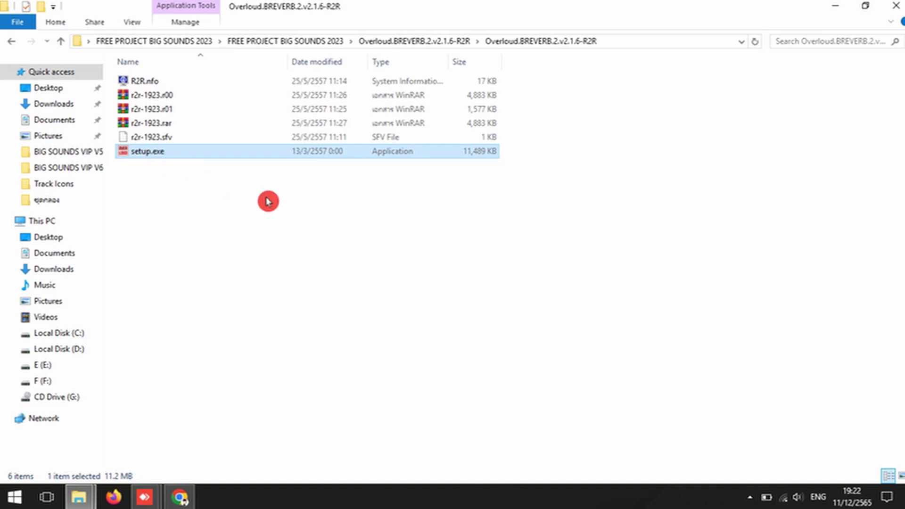
# Step: Install BREVERB 2 with the 32-bit VST2 plugin component selected
pyautogui.click(544, 355)
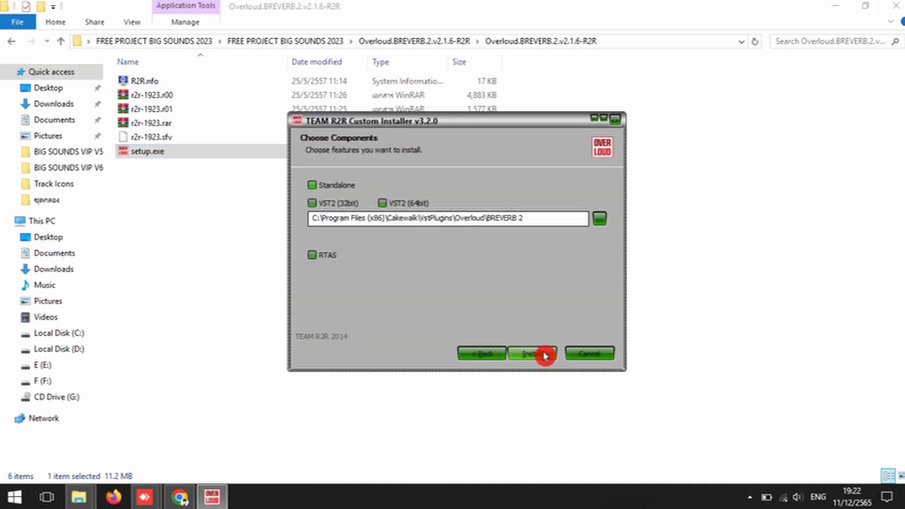
pyautogui.click(322, 206)
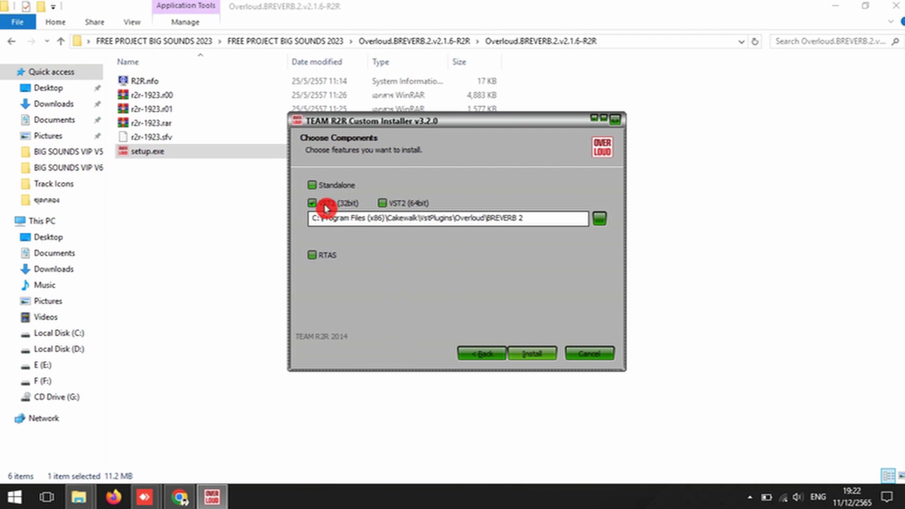
pyautogui.click(535, 354)
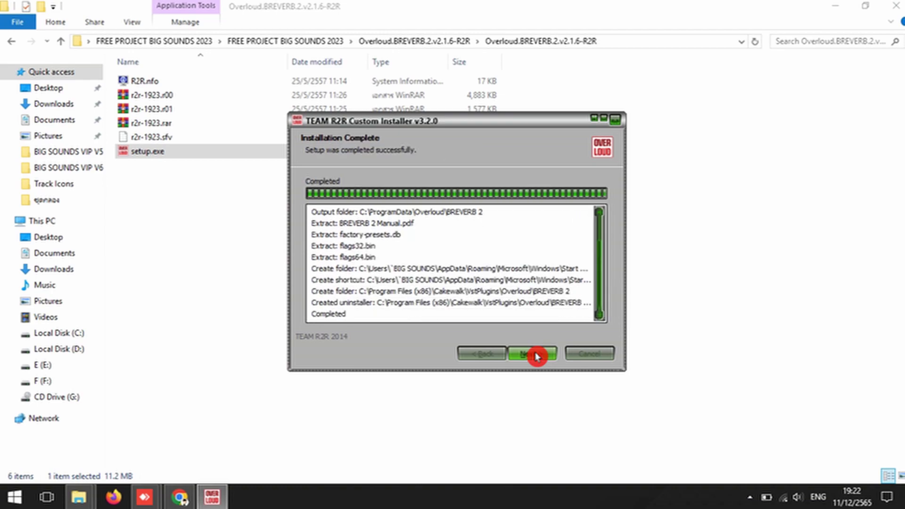
pyautogui.click(537, 354)
pyautogui.click(536, 354)
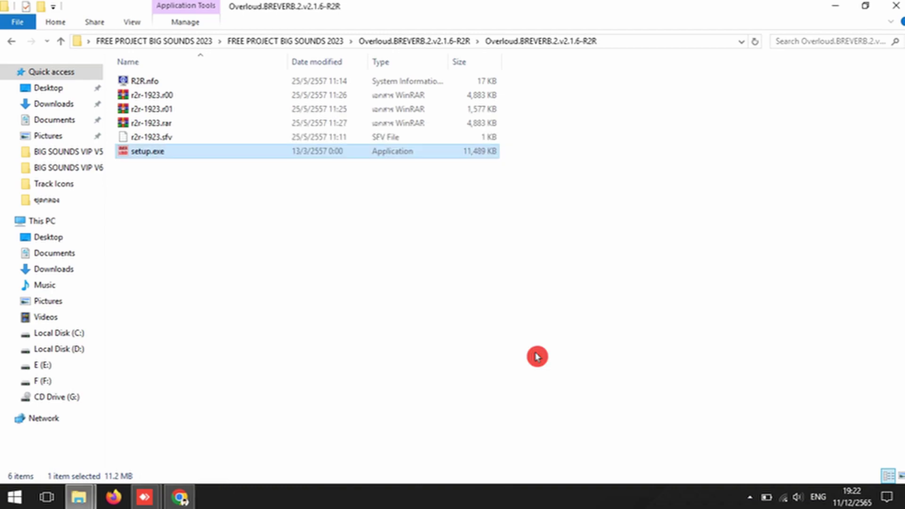
# Step: Return to the FREE PROJECT BIG SOUNDS 2023 folder and close File Explorer
pyautogui.click(11, 43)
pyautogui.click(10, 44)
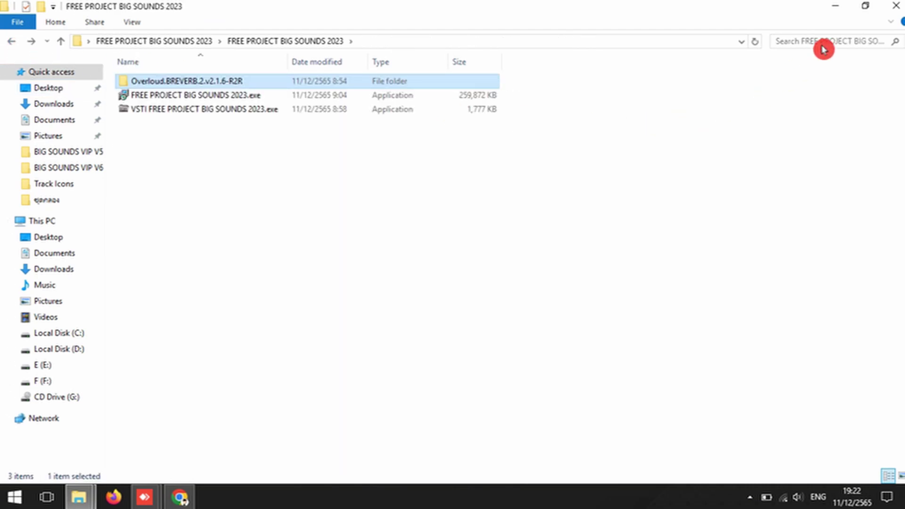
pyautogui.click(889, 12)
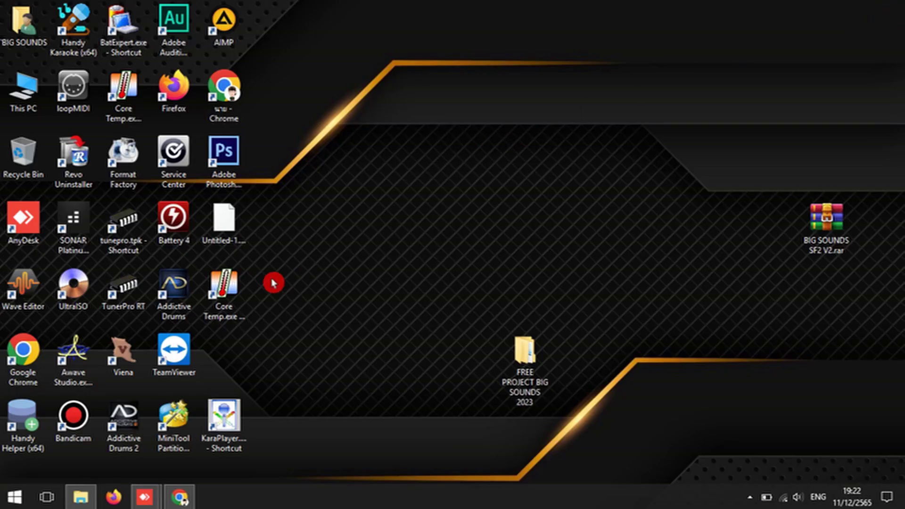
# Step: Launch SONAR Platinum, dismiss the finished VST scan notice, and minimise the main window
pyautogui.doubleClick(78, 233)
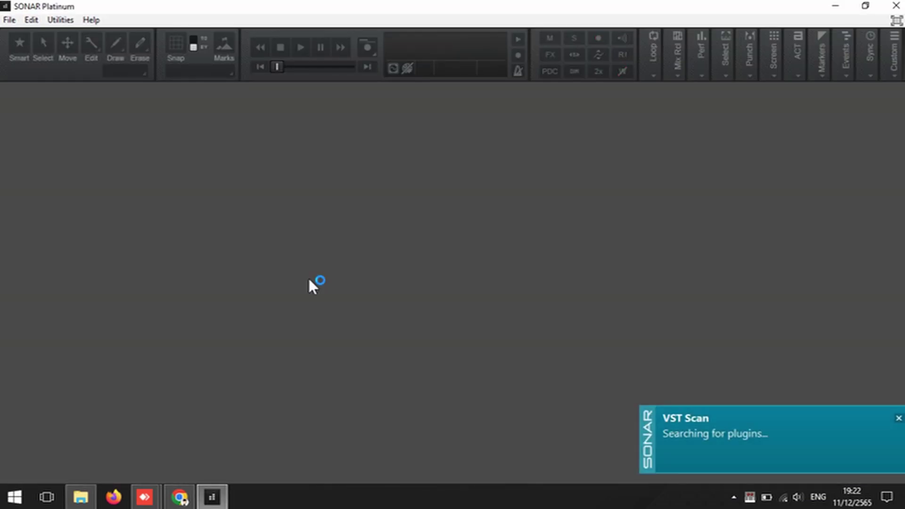
pyautogui.click(900, 422)
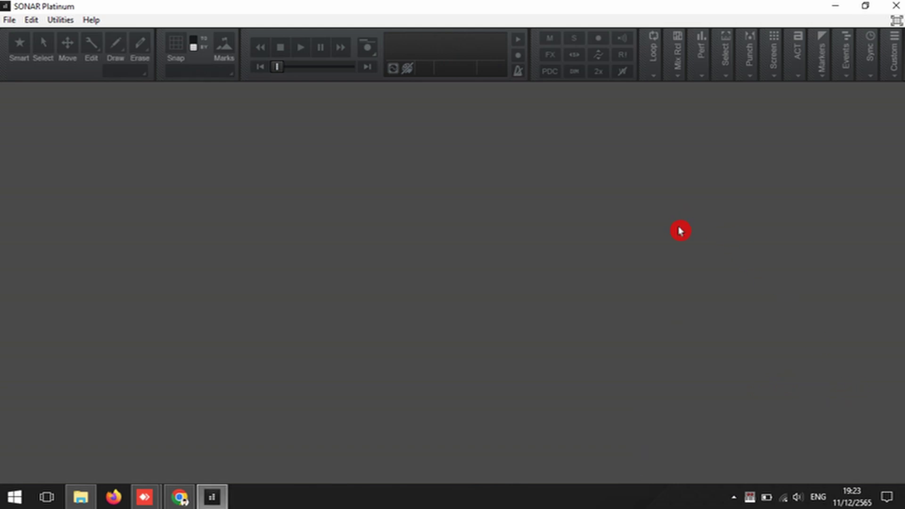
pyautogui.click(835, 5)
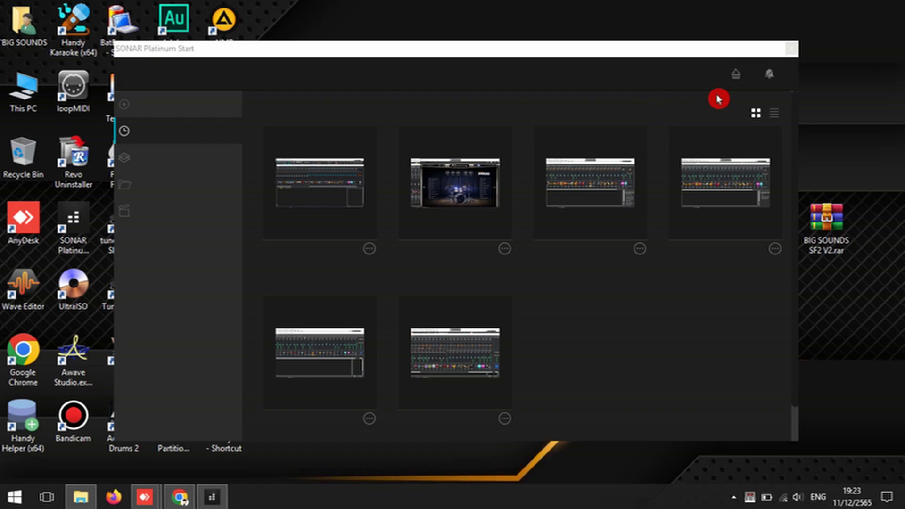
# Step: Close the SONAR Start screen, view This PC's system properties, then return to SONAR
pyautogui.click(789, 50)
pyautogui.rightClick(22, 97)
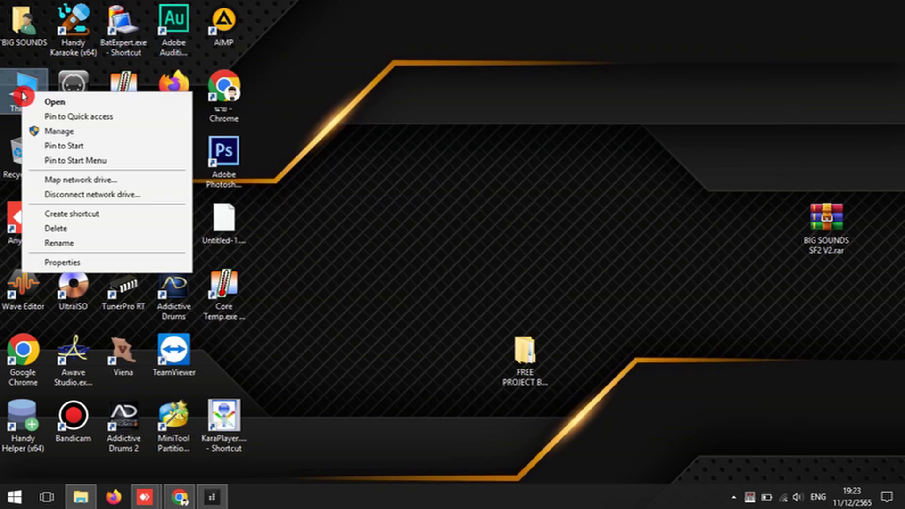
pyautogui.click(72, 264)
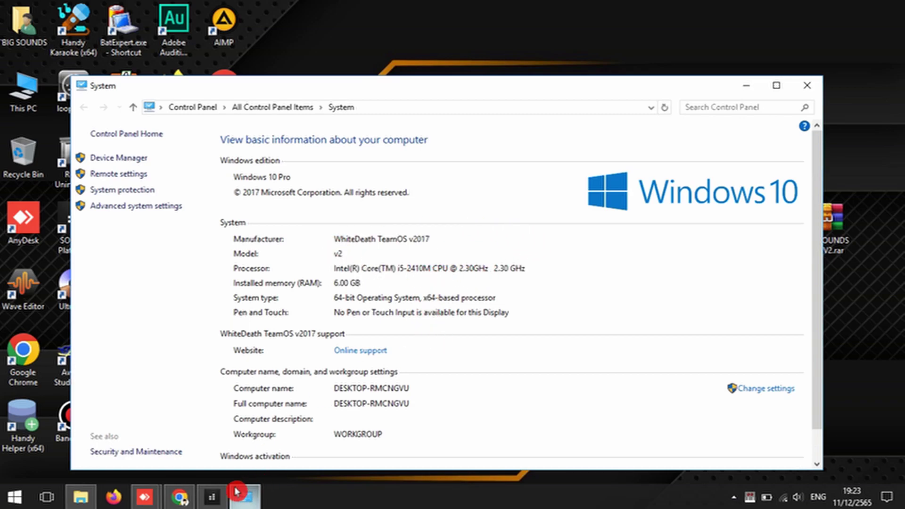
pyautogui.click(213, 496)
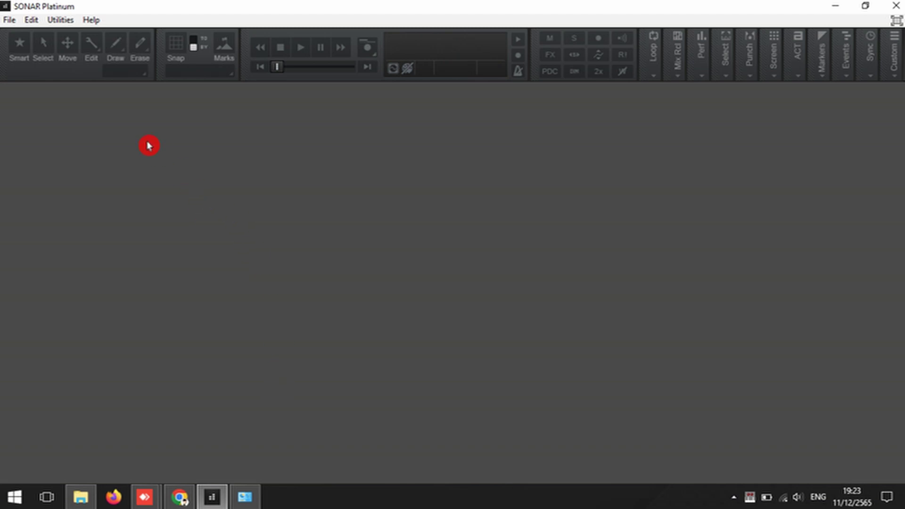
# Step: Open FREE PROJECT BIG SOUNDS 2023.cwp from its project folder
pyautogui.click(9, 20)
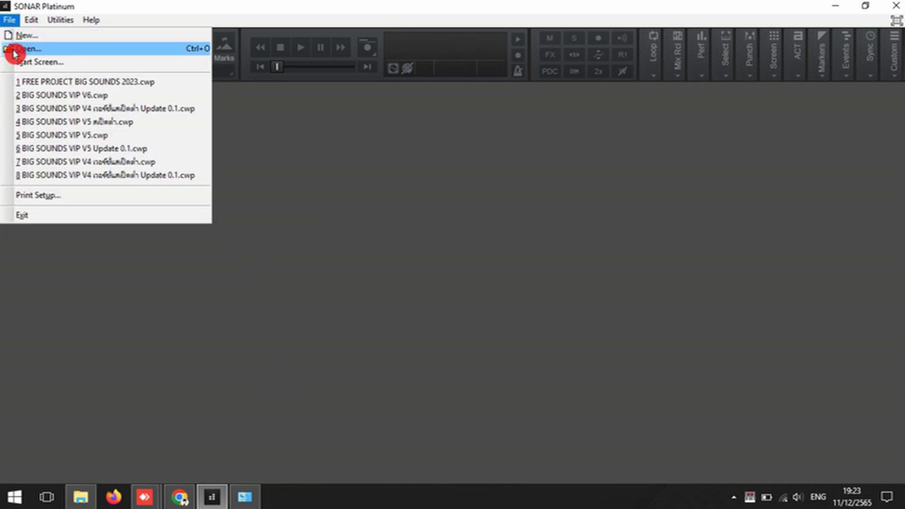
pyautogui.click(14, 52)
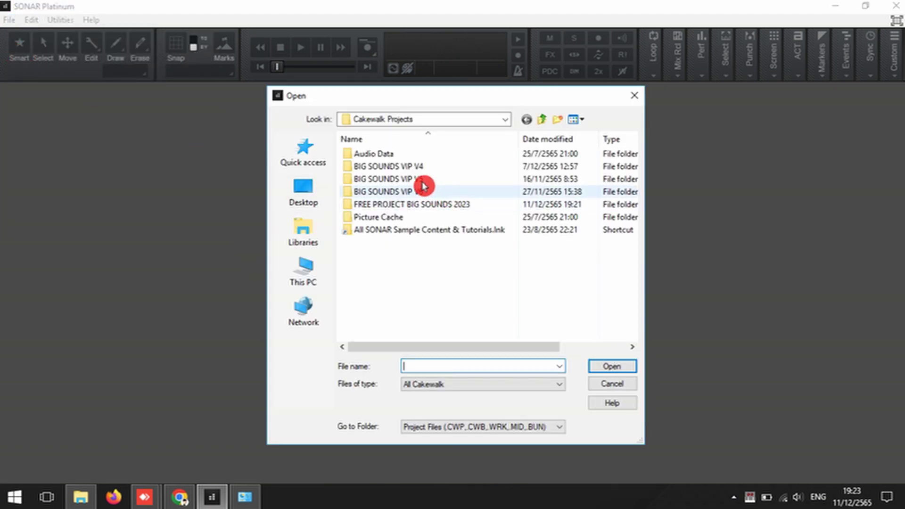
pyautogui.doubleClick(423, 204)
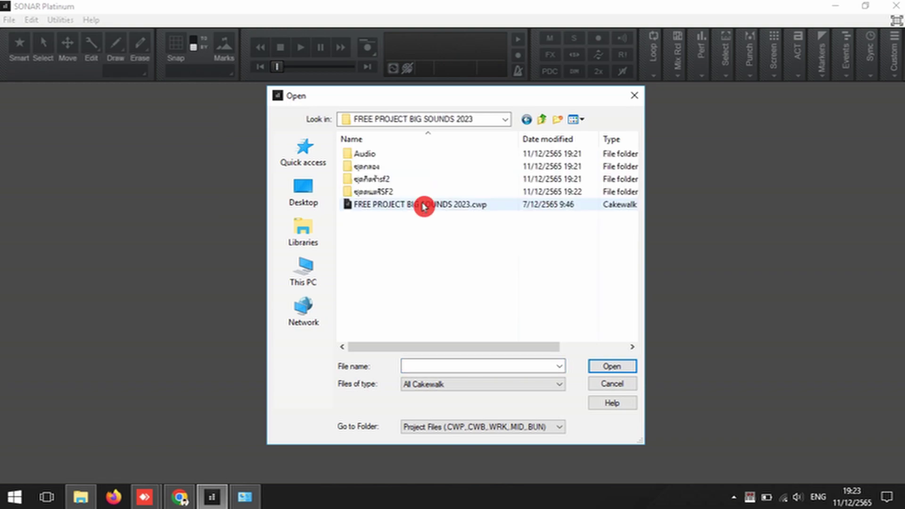
pyautogui.click(423, 205)
pyautogui.click(607, 366)
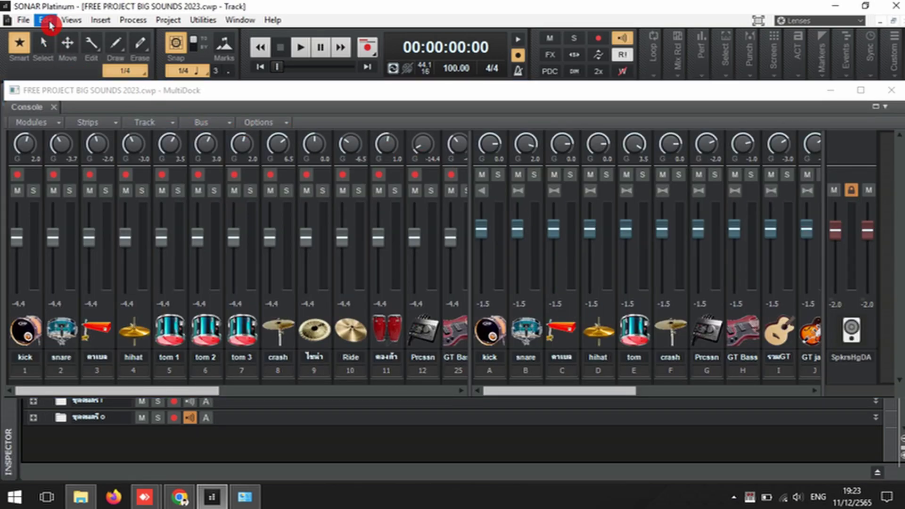
# Step: In Driver Settings, reduce playback buffers from 11 to 10 and set buffer size to 20 msec
pyautogui.click(46, 20)
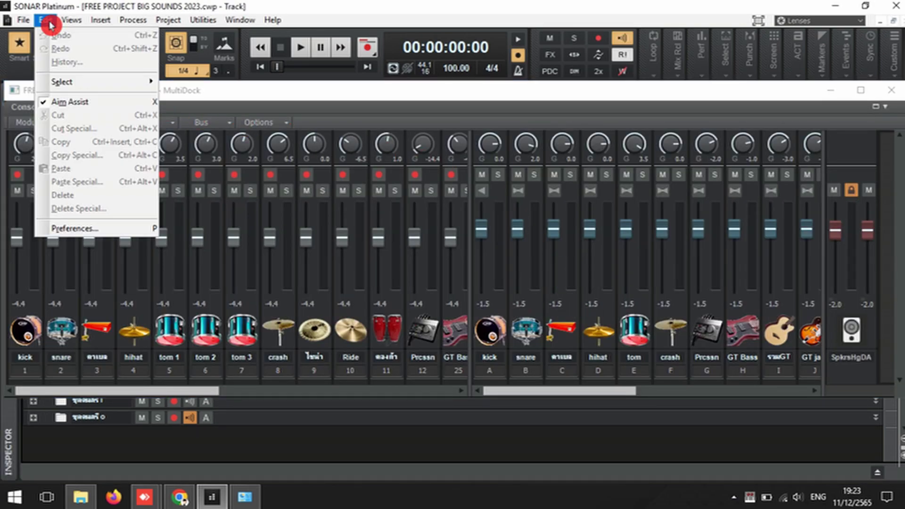
pyautogui.click(82, 229)
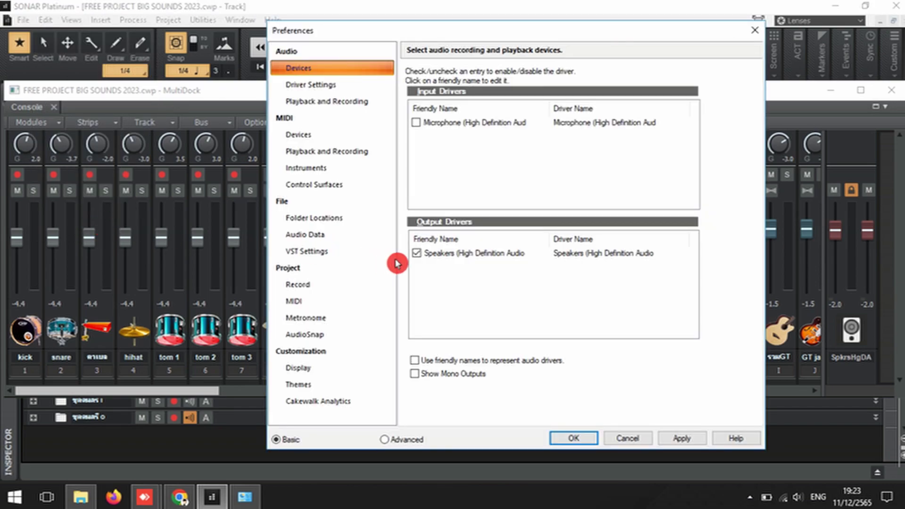
pyautogui.click(328, 92)
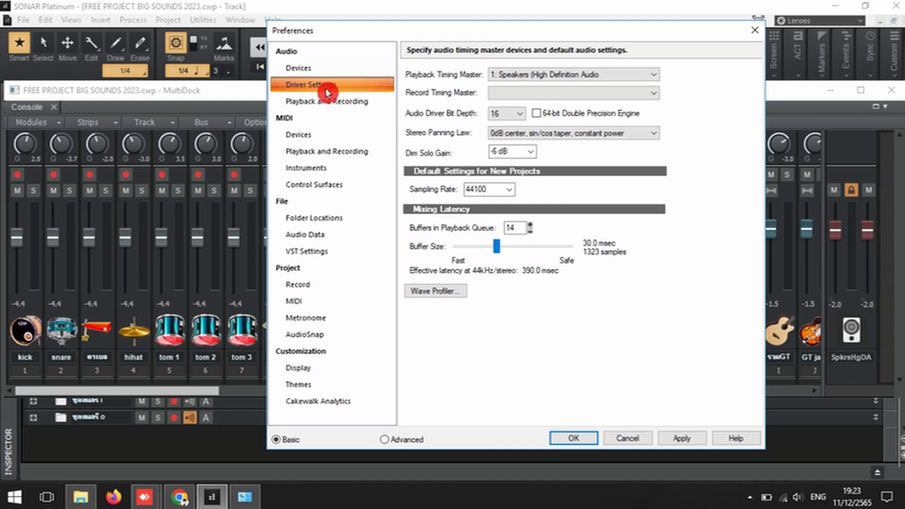
pyautogui.click(530, 231)
pyautogui.click(530, 231)
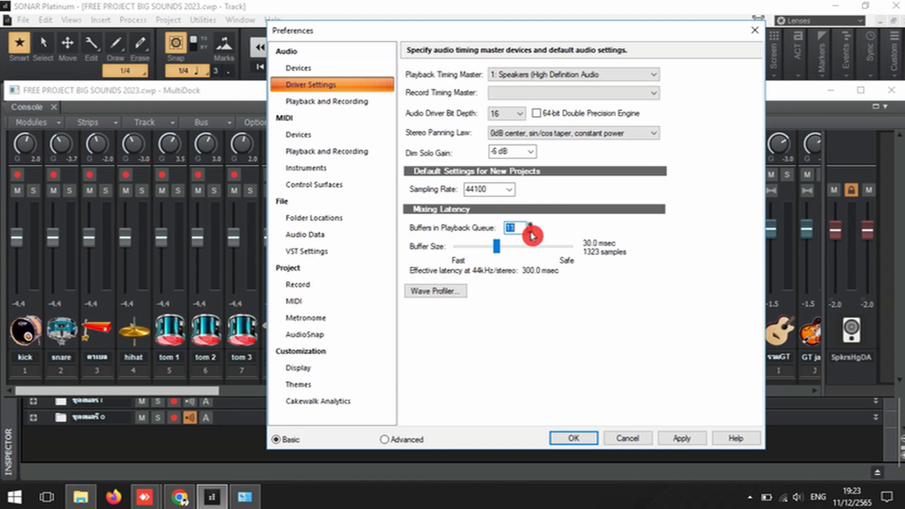
pyautogui.click(530, 232)
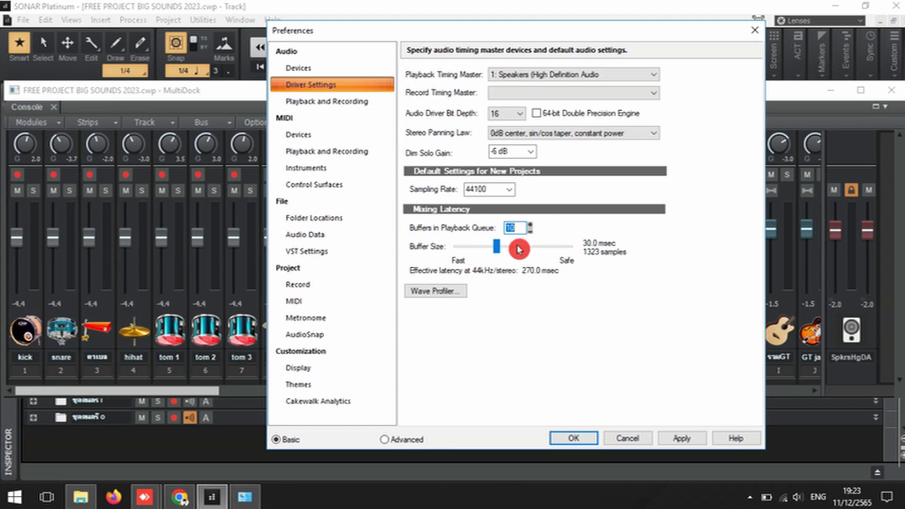
pyautogui.moveTo(497, 247); pyautogui.dragTo(491, 255)
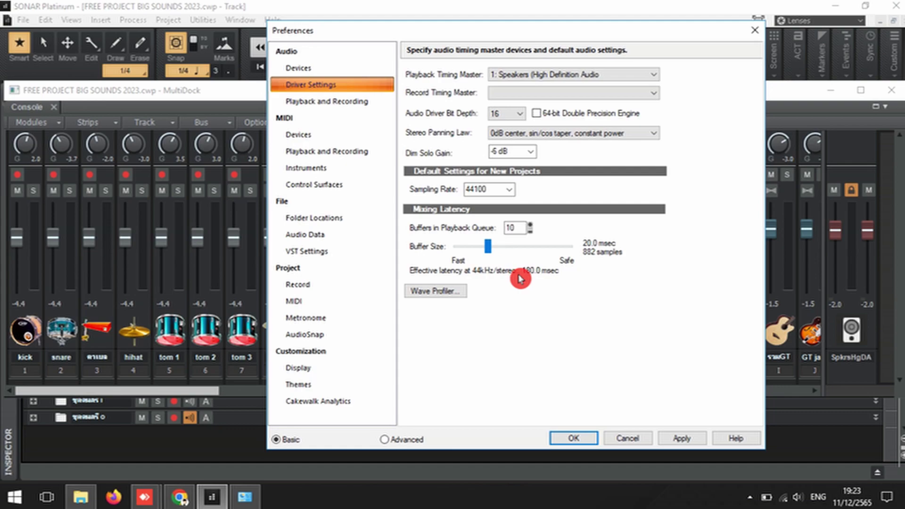
# Step: Apply the 20 msec buffer setting, close Preferences, and save the project
pyautogui.click(685, 436)
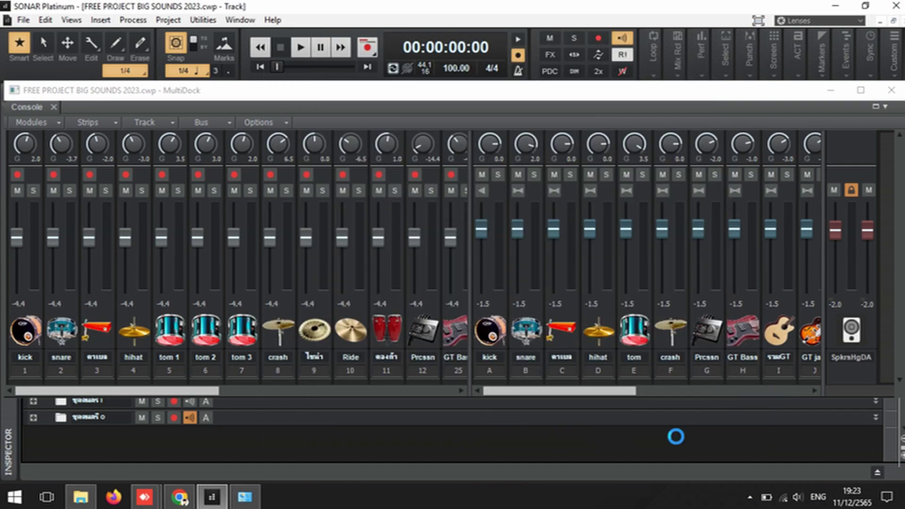
pyautogui.click(576, 437)
pyautogui.moveTo(697, 71)
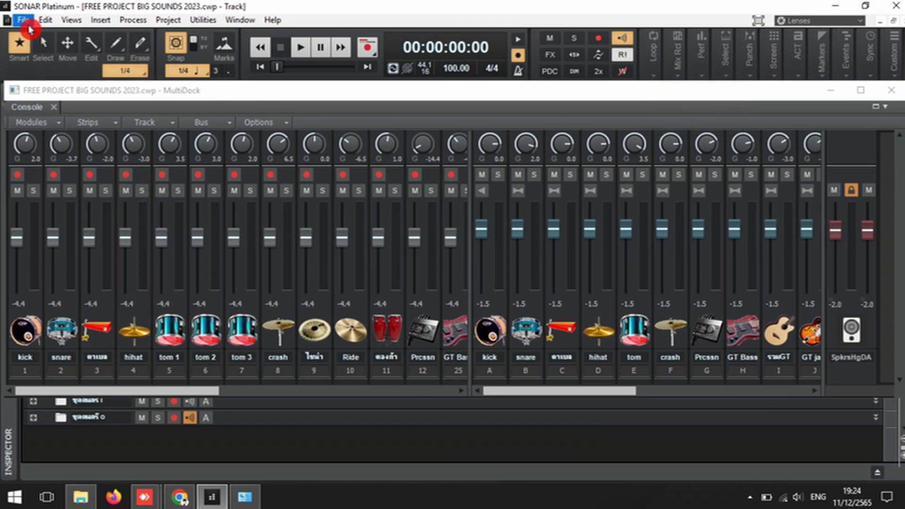
pyautogui.click(26, 22)
pyautogui.click(16, 107)
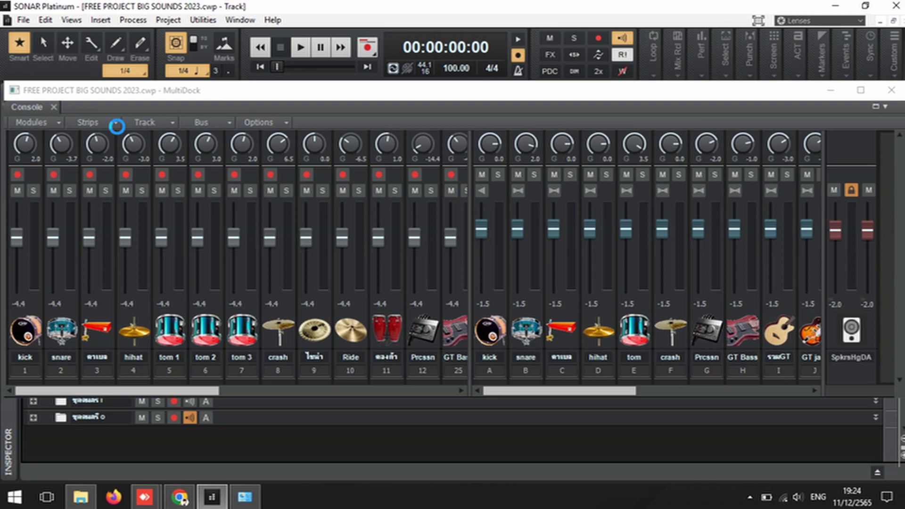
# Step: Minimise SONAR and close the System information window
pyautogui.click(119, 132)
pyautogui.click(834, 7)
pyautogui.click(806, 87)
# Step: Launch KaraPlayer and route its MIDI output to loopMIDI 1
pyautogui.doubleClick(224, 417)
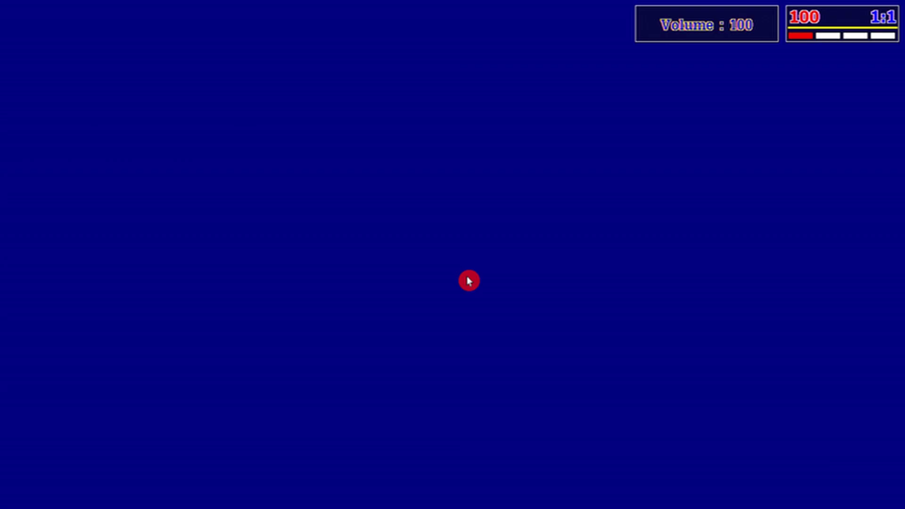
pyautogui.rightClick(416, 185)
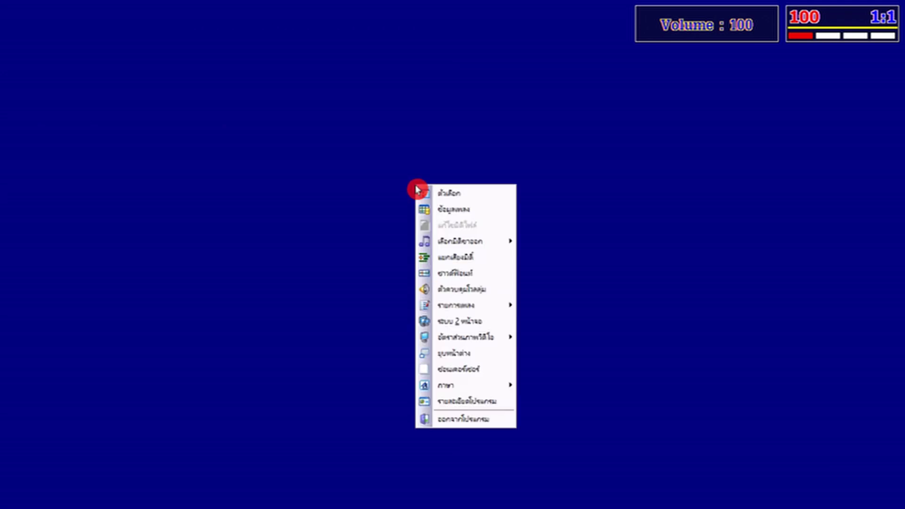
pyautogui.moveTo(439, 246)
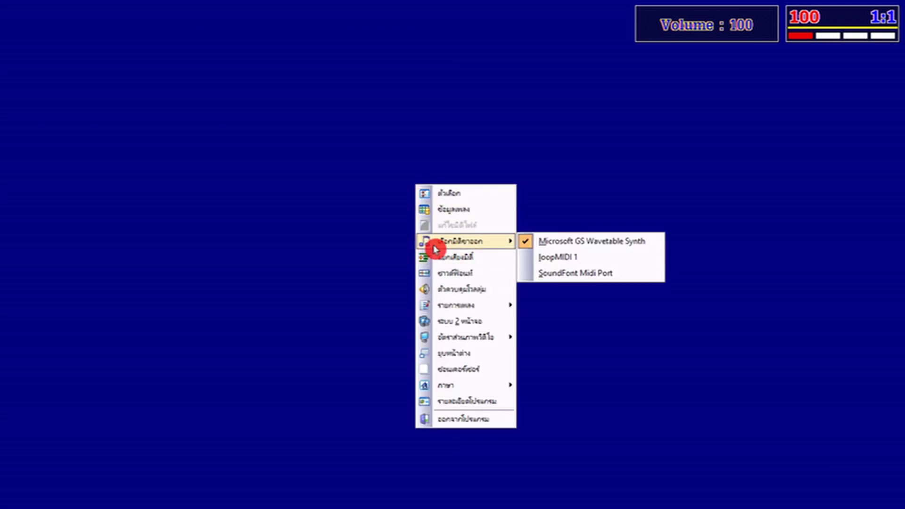
pyautogui.click(561, 264)
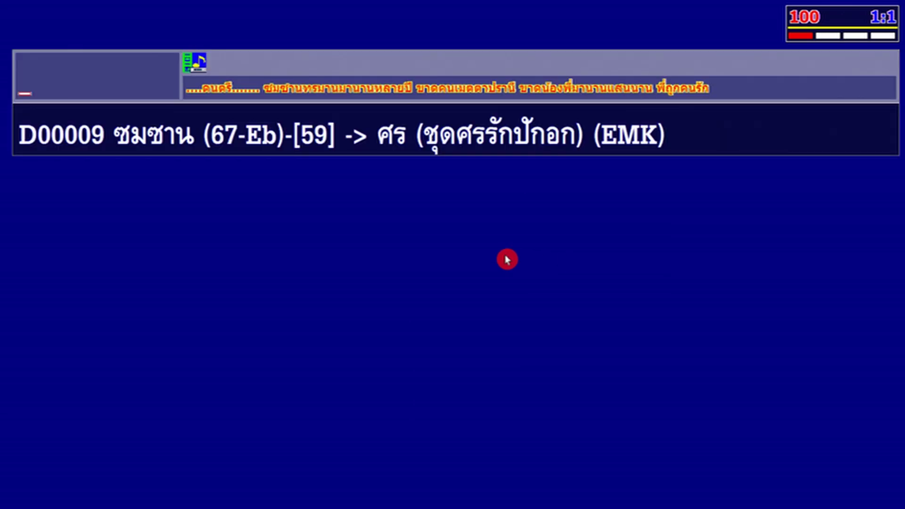
# Step: Start karaoke song DK6583 playing and minimize the KaraPlayer window
pyautogui.write('dk')
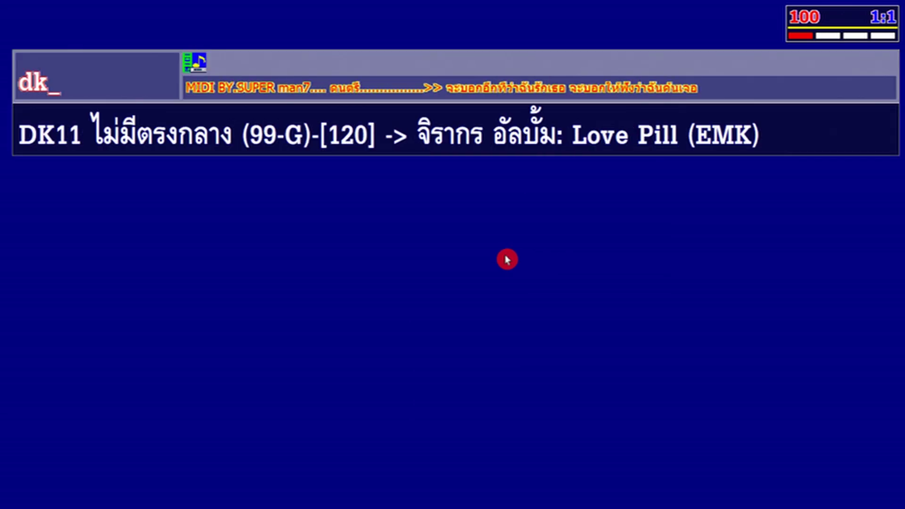
pyautogui.write('65')
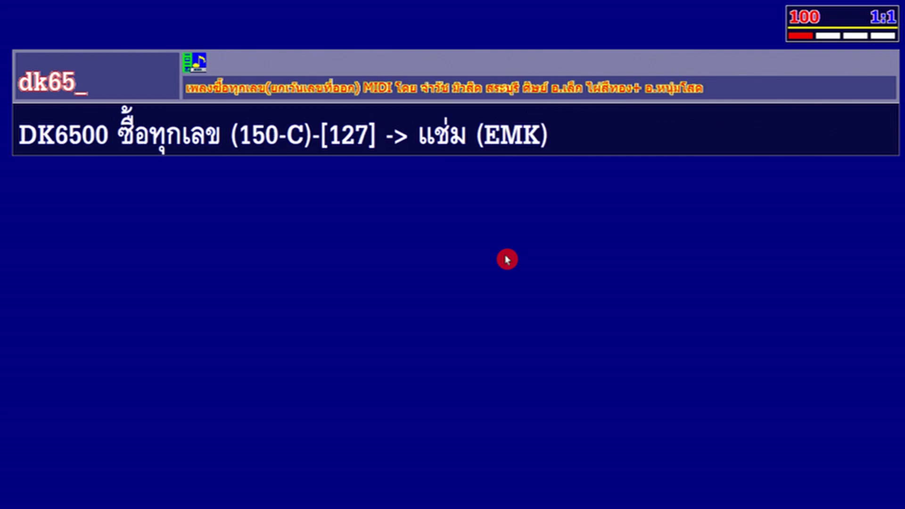
pyautogui.write('83')
pyautogui.press('Return')
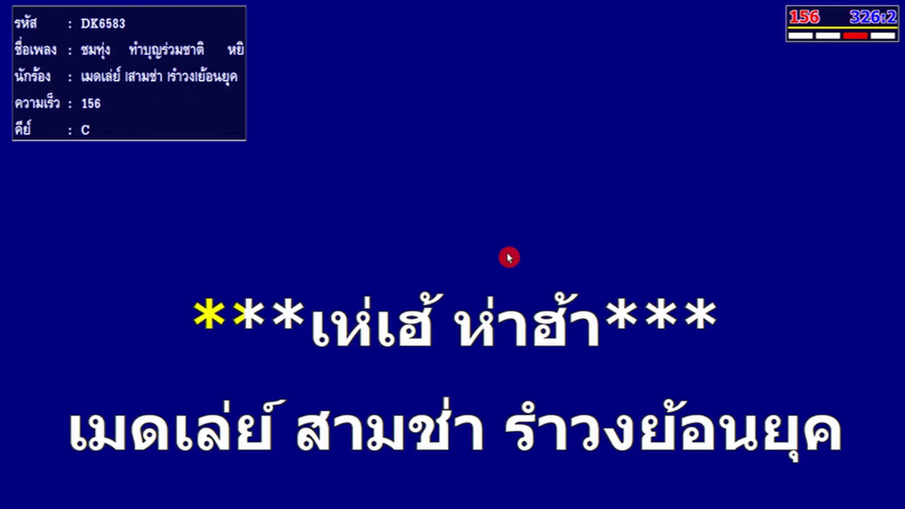
pyautogui.rightClick(494, 215)
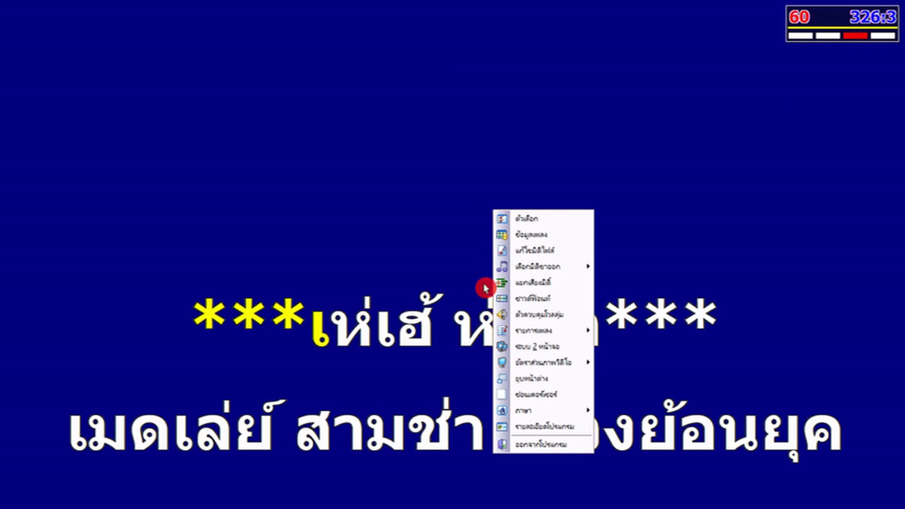
pyautogui.click(513, 385)
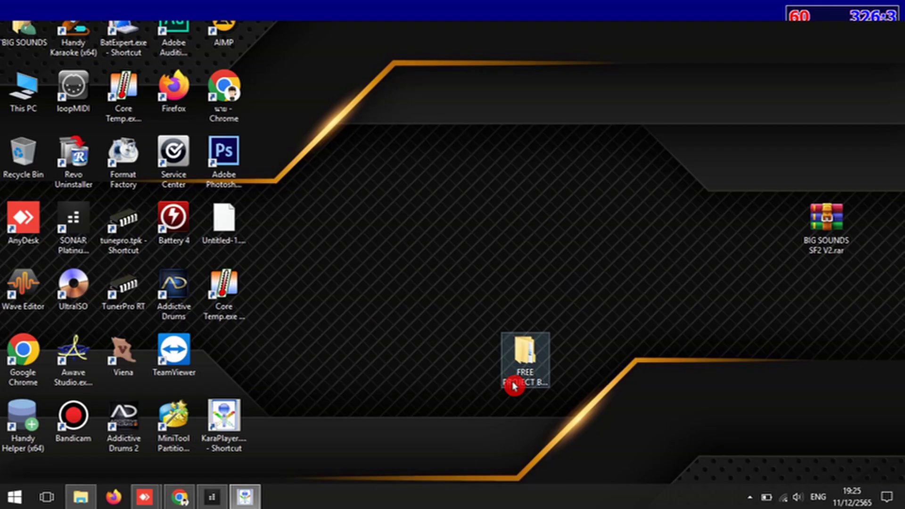
# Step: Return to SONAR's FREE PROJECT BIG SOUNDS 2023 mixer, its channels showing the karaoke signal
pyautogui.click(206, 504)
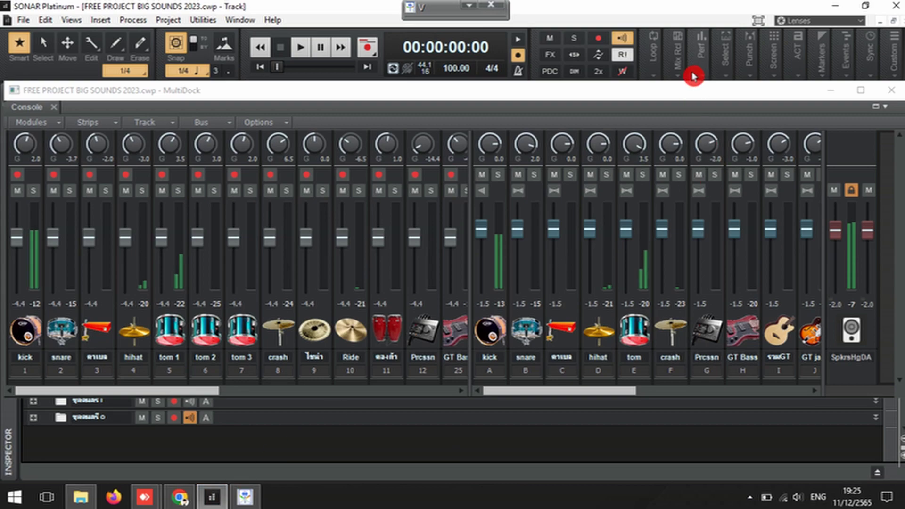
pyautogui.moveTo(693, 75)
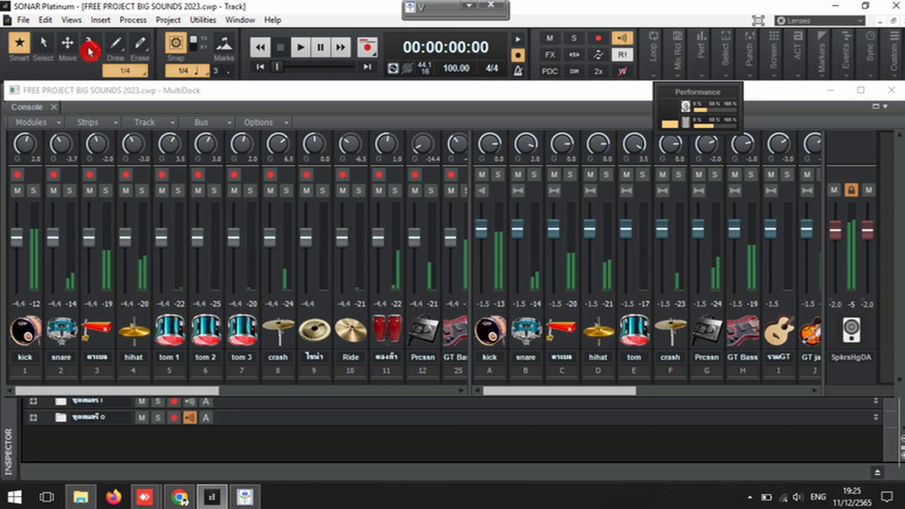
pyautogui.click(50, 23)
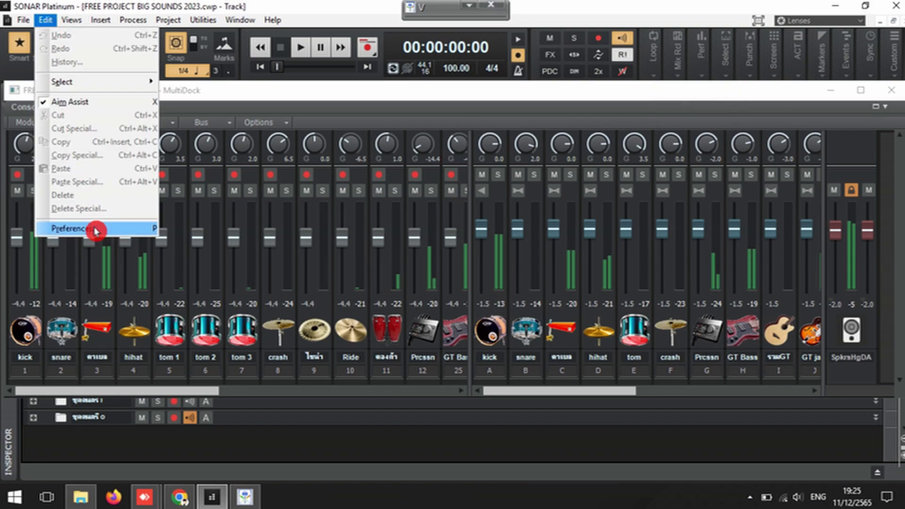
# Step: Apply a 10 msec (441 samples) mixing buffer in Preferences, then check the Performance meter
pyautogui.click(93, 229)
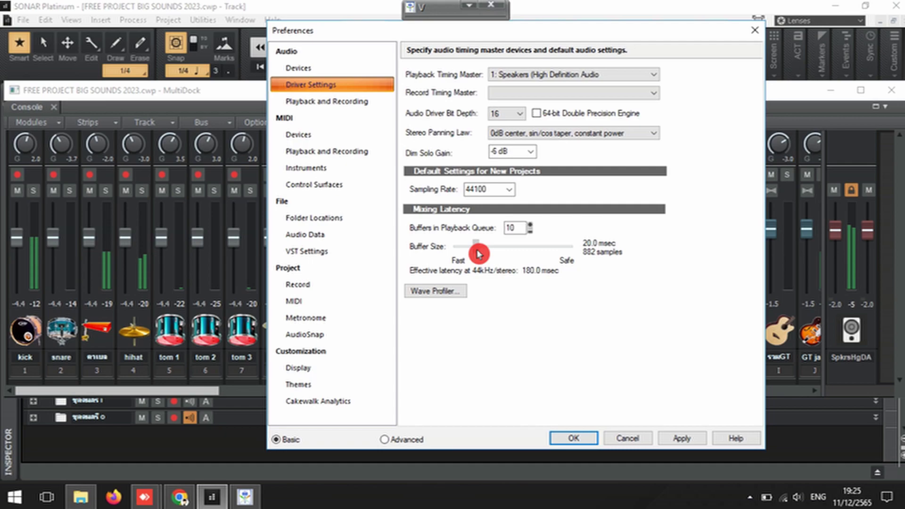
pyautogui.click(684, 439)
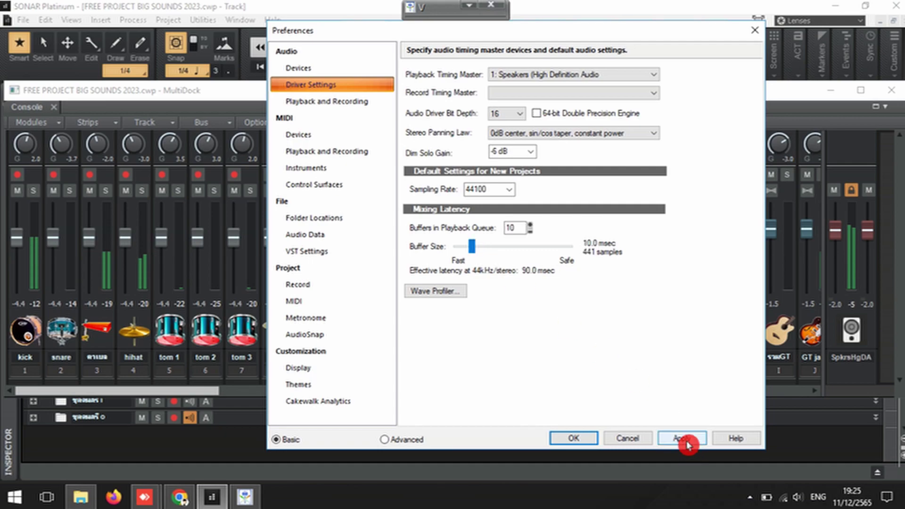
pyautogui.click(582, 438)
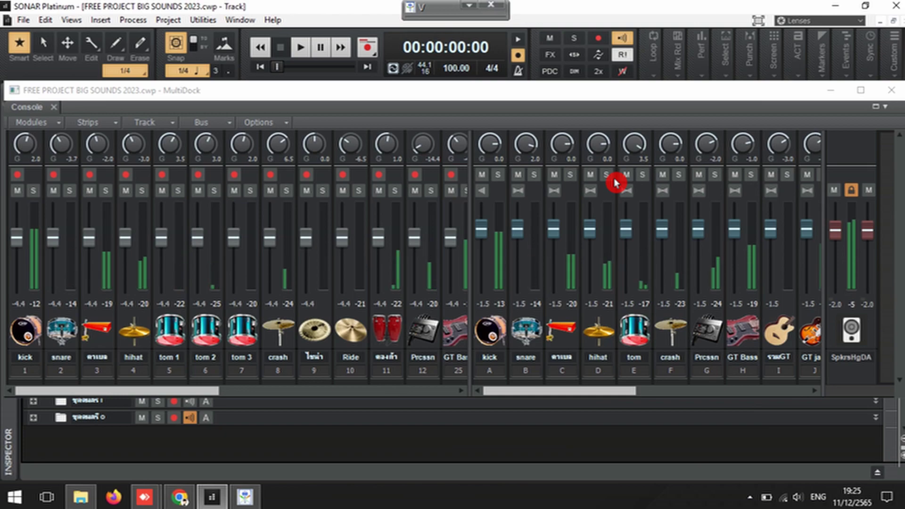
pyautogui.click(701, 62)
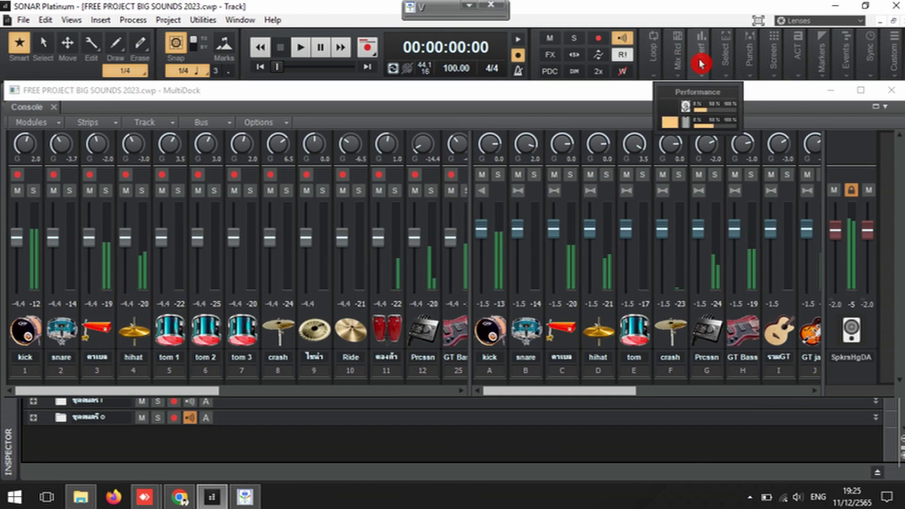
pyautogui.click(606, 98)
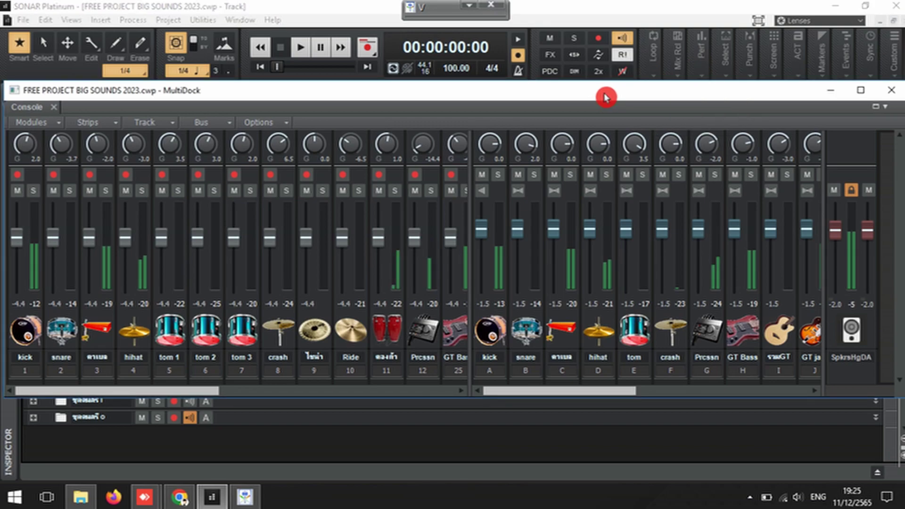